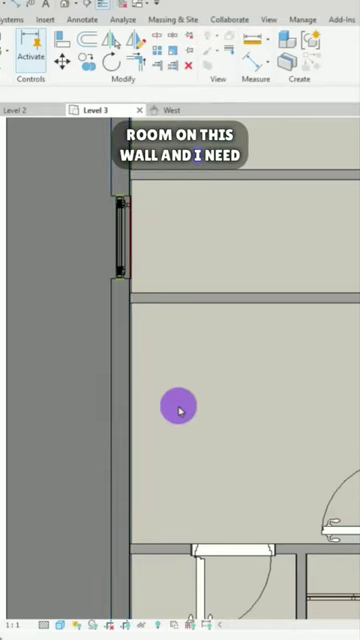
# Step: Review the west elevation's windows, then bring up the Level 2 floor plan
pyautogui.click(166, 110)
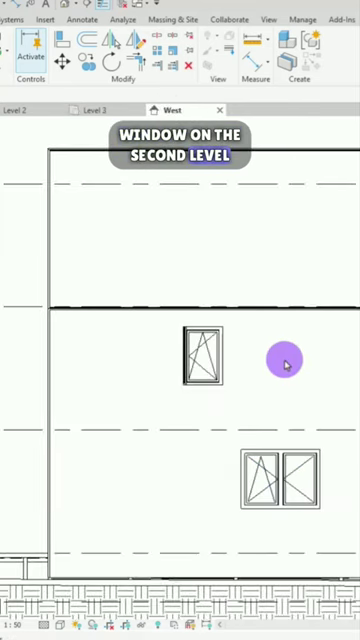
pyautogui.click(25, 110)
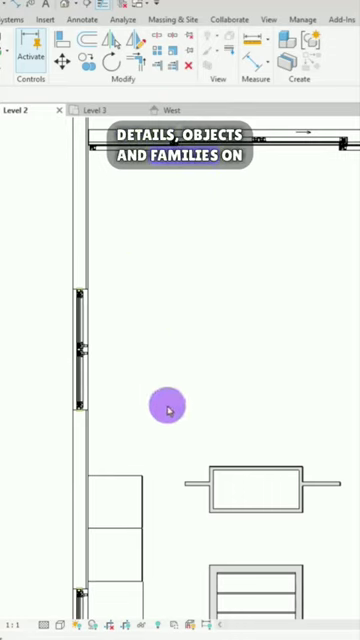
# Step: Set the Level 3 plan's underlay base level to Level 2
pyautogui.click(100, 110)
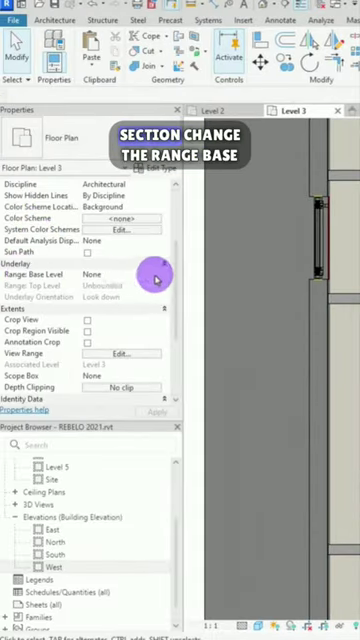
pyautogui.click(158, 276)
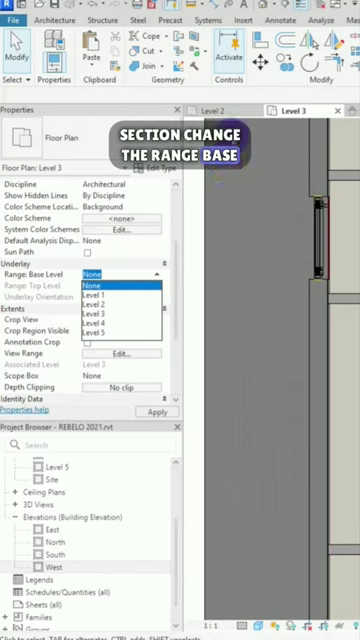
pyautogui.click(104, 305)
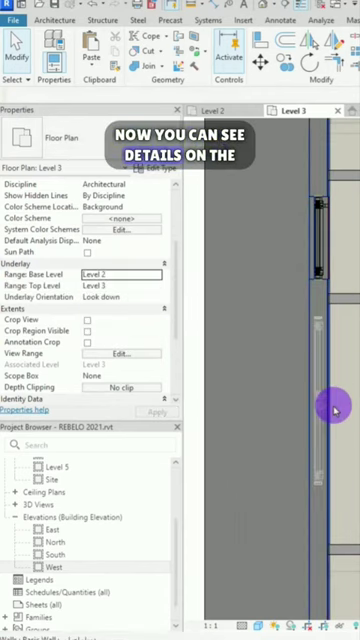
# Step: Create a window similar to the Level 2 west-wall window on Level 3 and check it in the west elevation
pyautogui.click(213, 110)
pyautogui.click(291, 347)
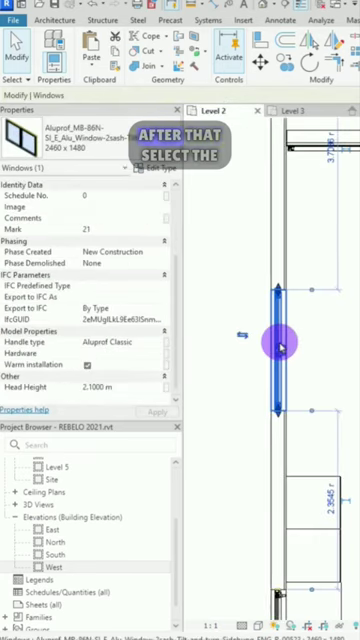
pyautogui.rightClick(283, 345)
pyautogui.click(323, 423)
pyautogui.click(305, 110)
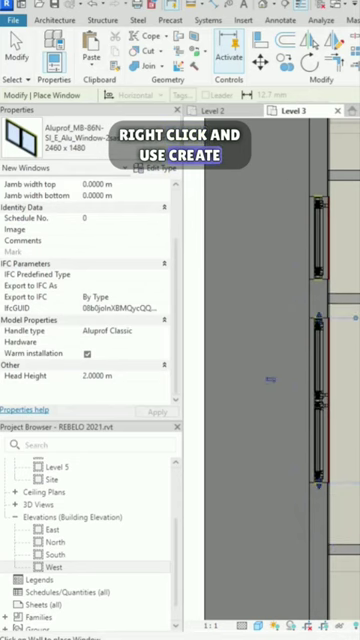
pyautogui.press('Escape')
pyautogui.scroll(-3, 90, 290)
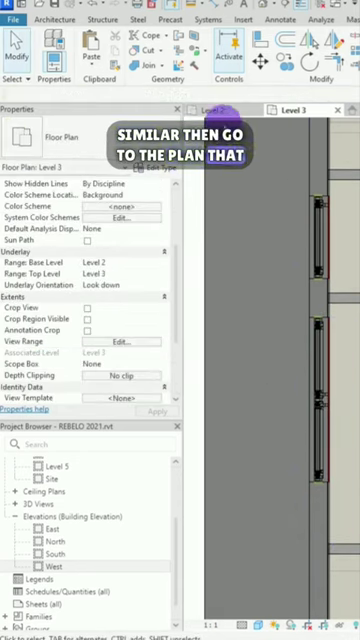
pyautogui.click(338, 112)
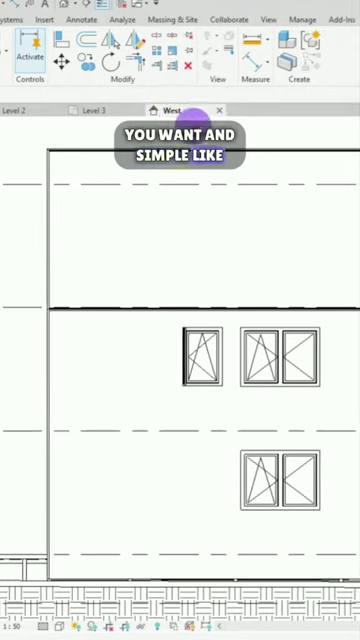